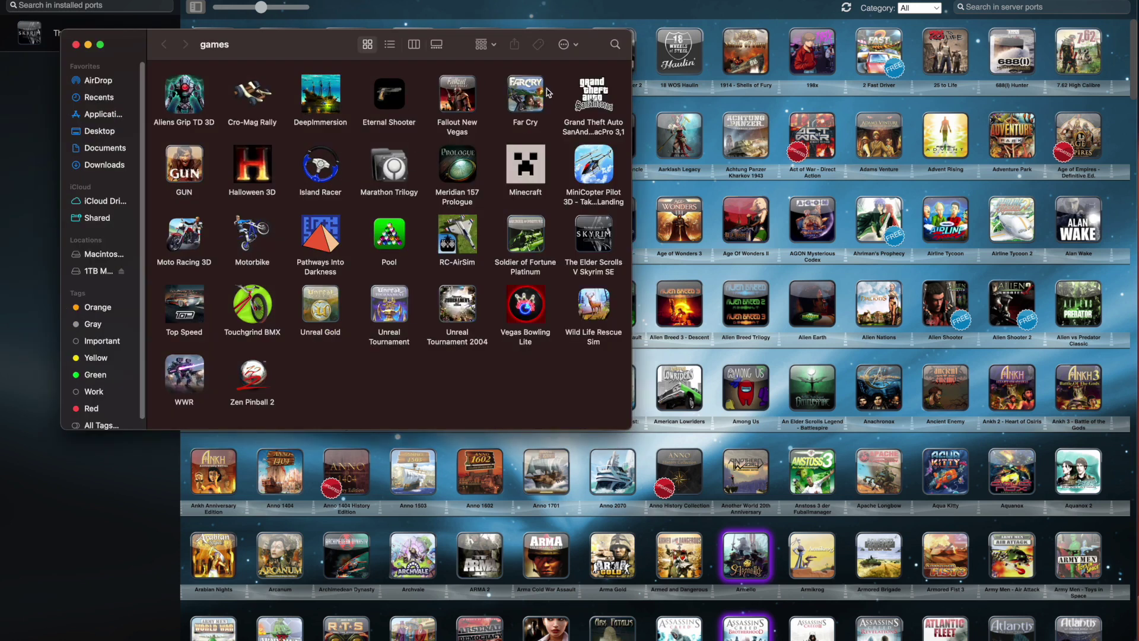
# - Select the Grand Theft Auto San Andreas wrapper in the games folder
pyautogui.click(592, 95)
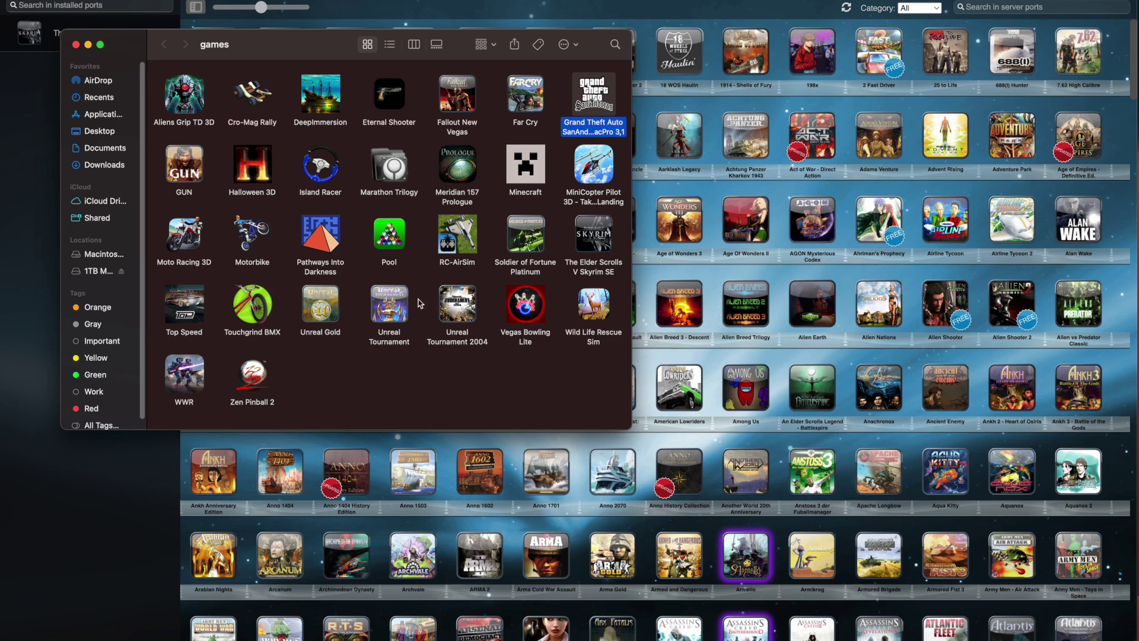
# - Select the three Unreal wrappers and Soldier of Fortune Platinum, then close the games folder
pyautogui.moveTo(294, 289); pyautogui.dragTo(498, 307)
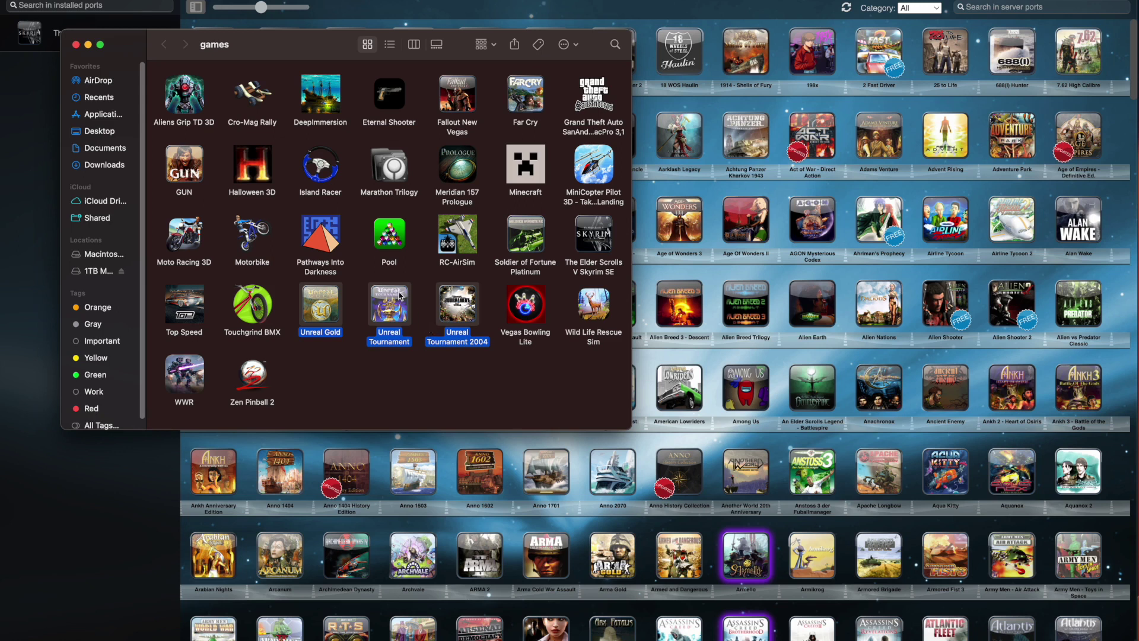
pyautogui.click(520, 252)
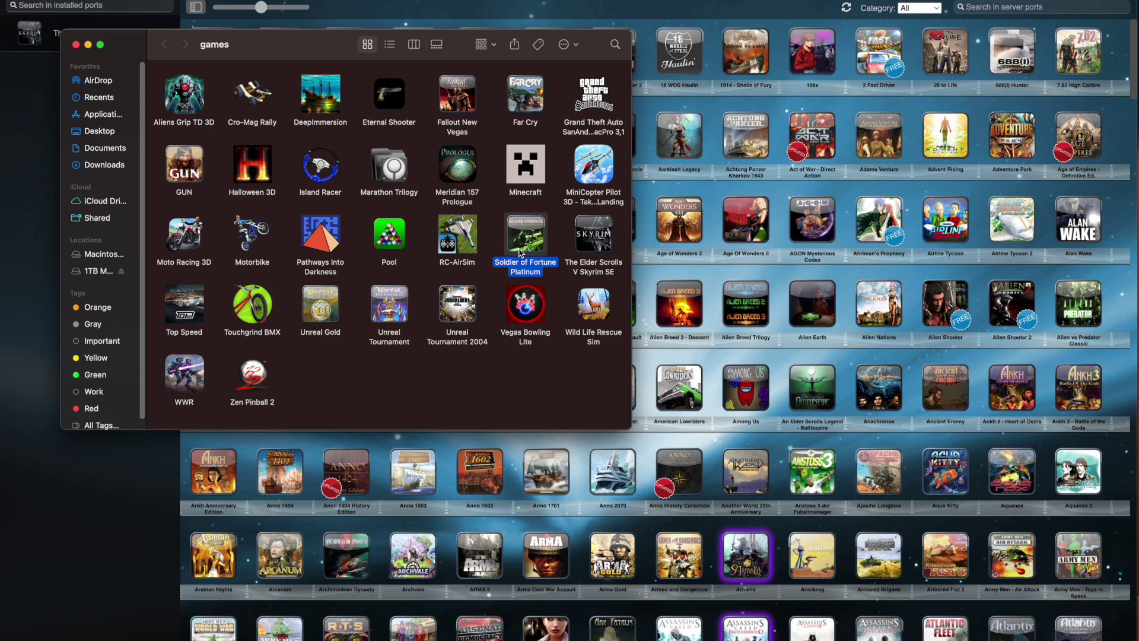
pyautogui.click(76, 45)
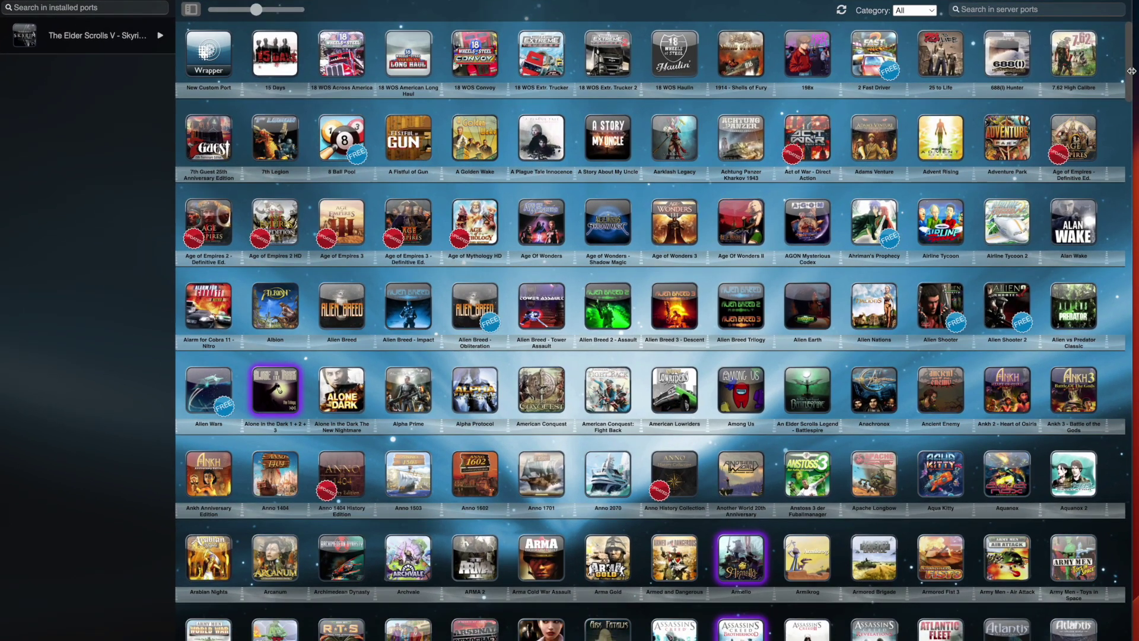
pyautogui.moveTo(1130, 70); pyautogui.dragTo(1126, 215)
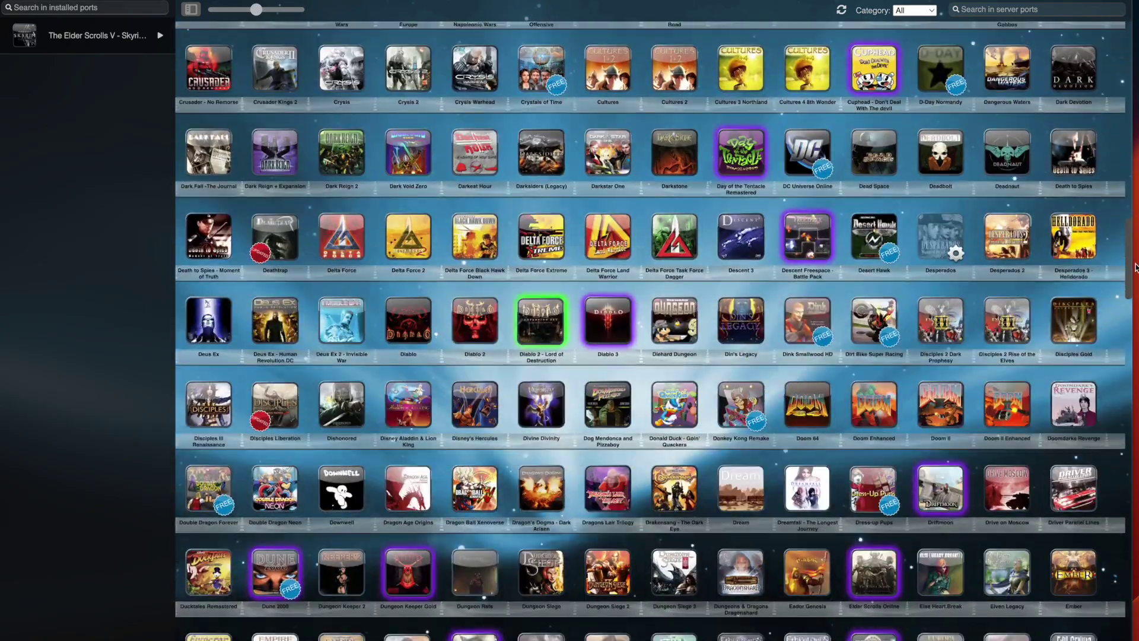
pyautogui.moveTo(1135, 267); pyautogui.dragTo(1135, 276)
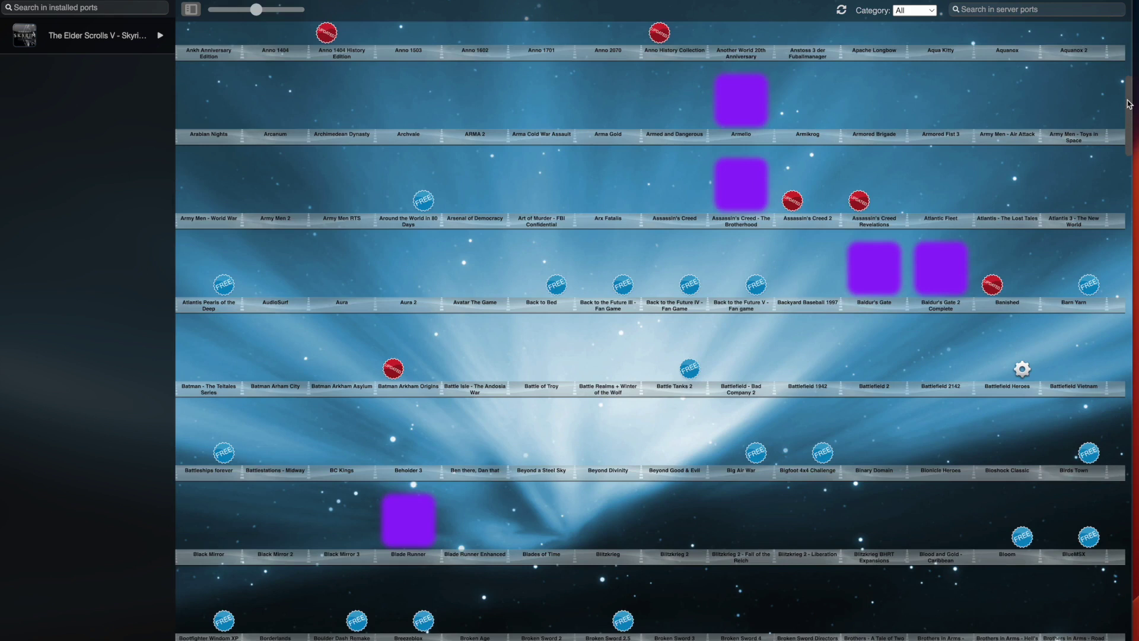
pyautogui.scroll(1, 1129, 104)
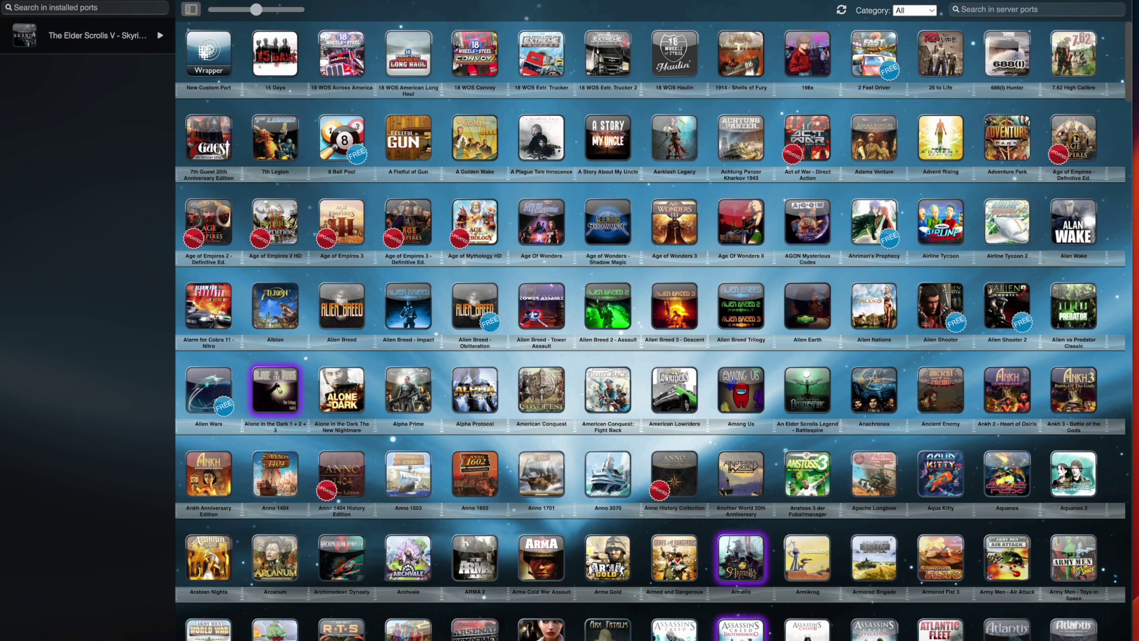
pyautogui.press('super+Tab')
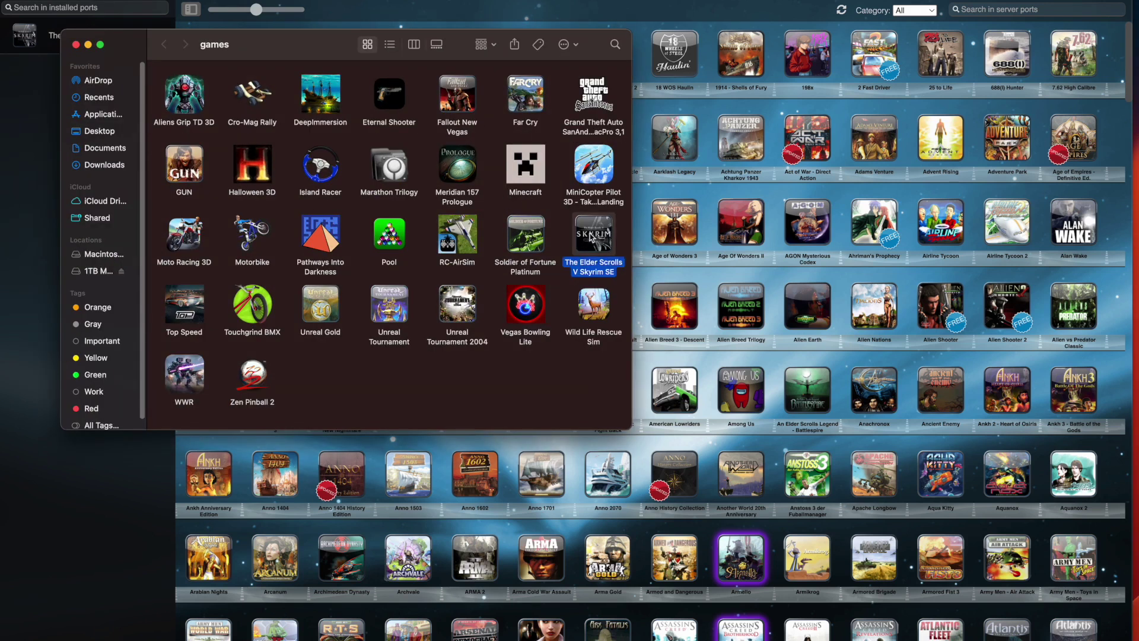
# - Show the Skyrim SE wrapper's package contents and launch the Wineskin app inside it
pyautogui.rightClick(591, 233)
pyautogui.click(597, 253)
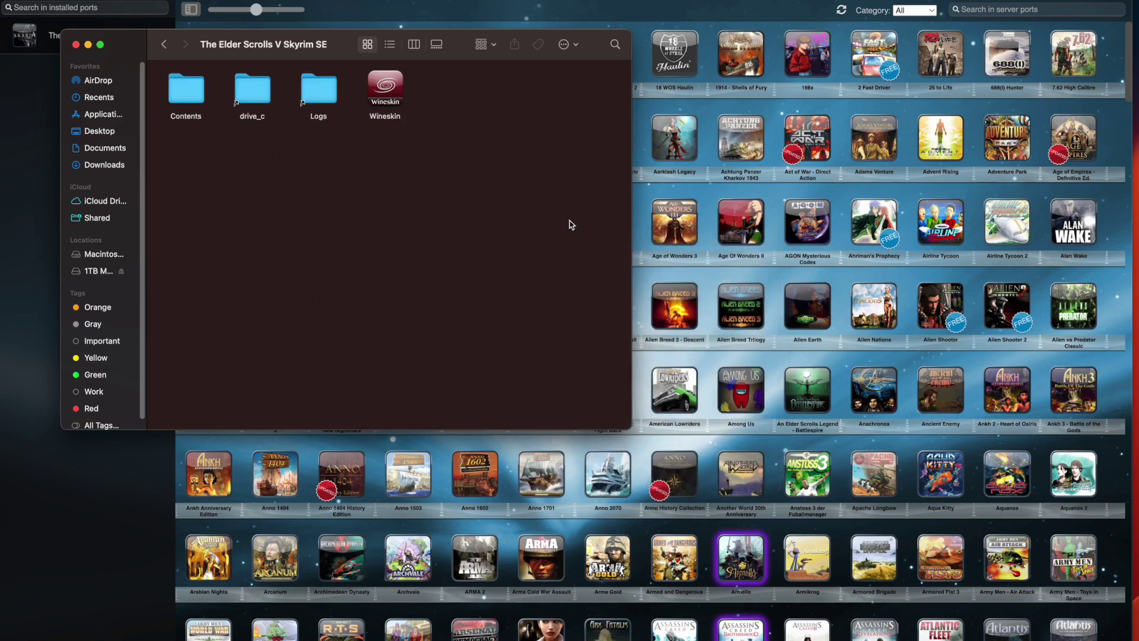
pyautogui.click(390, 85)
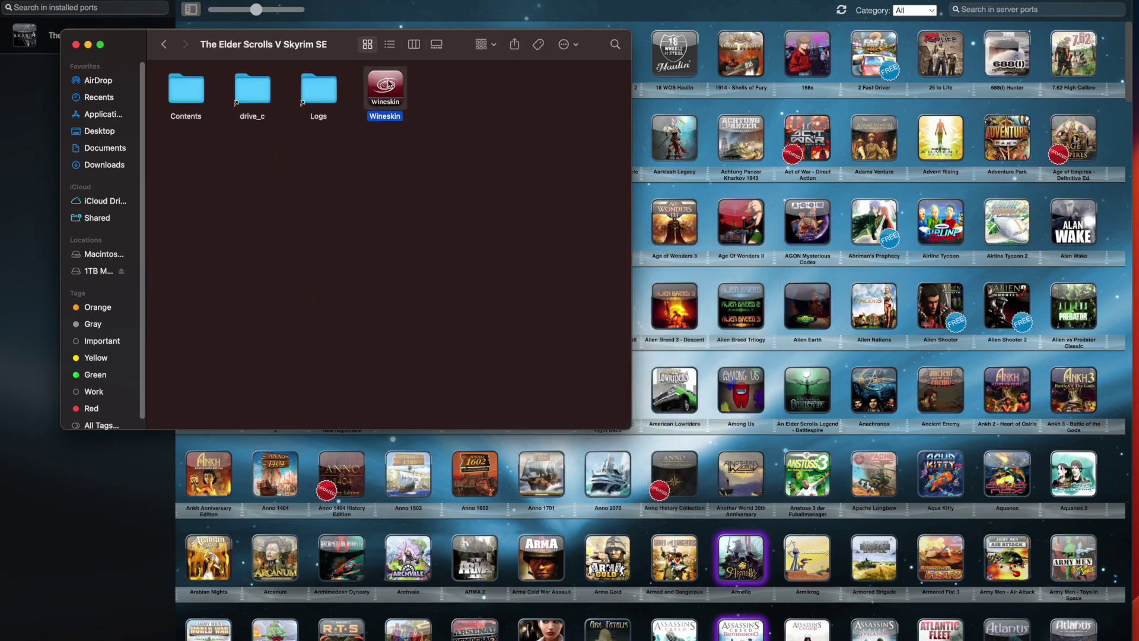
pyautogui.doubleClick(390, 85)
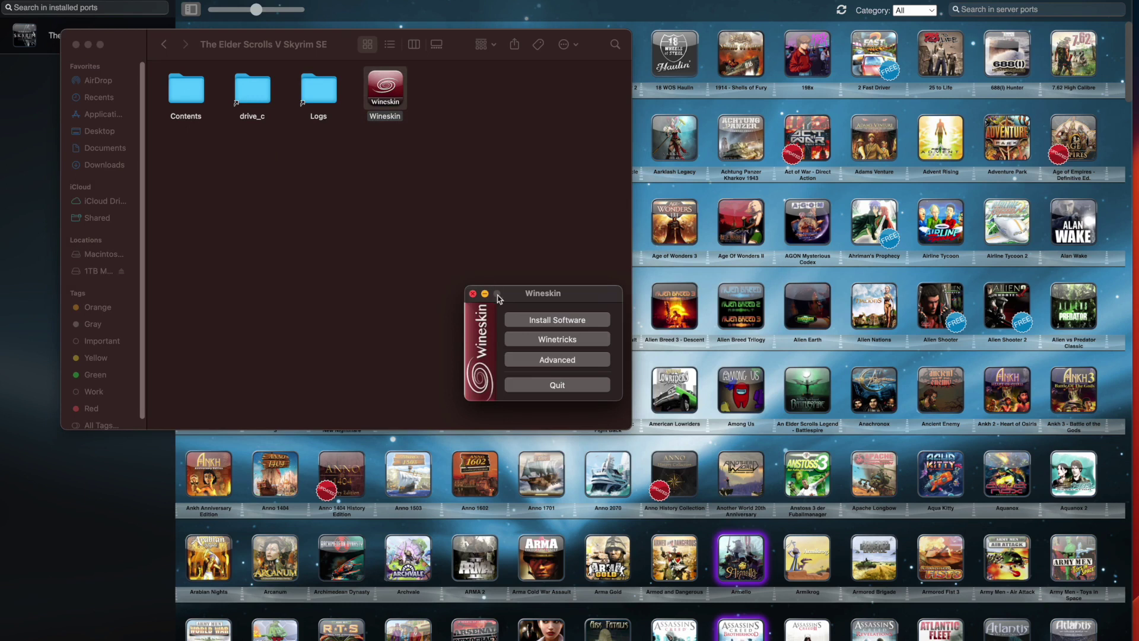
# - In Wineskin Advanced's Tools, start winecfg and keep Windows 11 as the emulated version
pyautogui.click(532, 364)
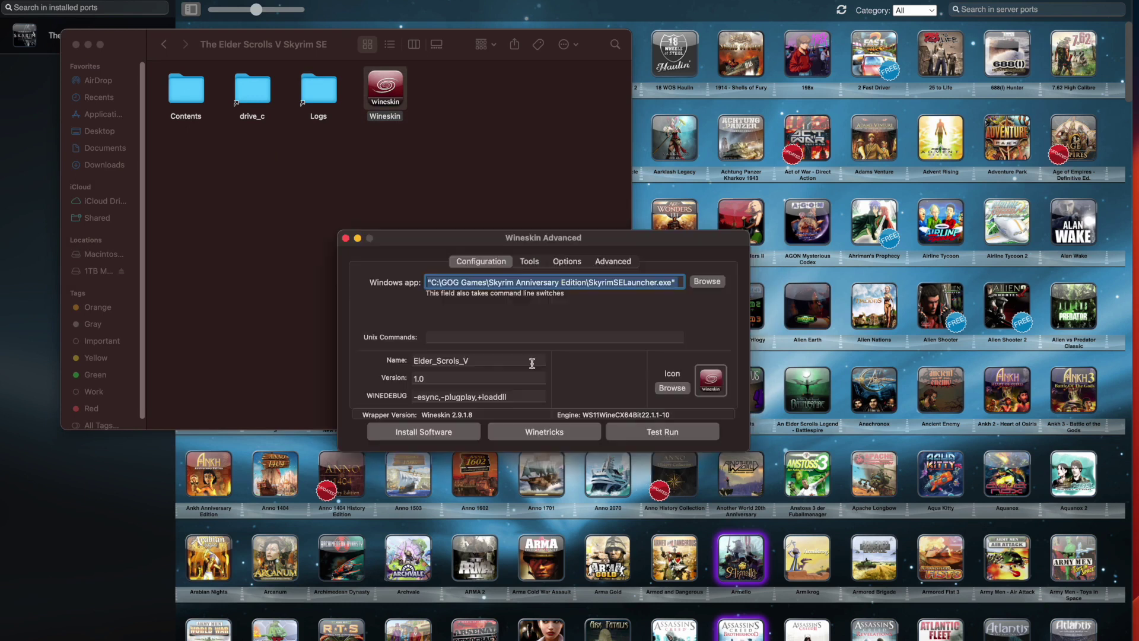
pyautogui.click(537, 265)
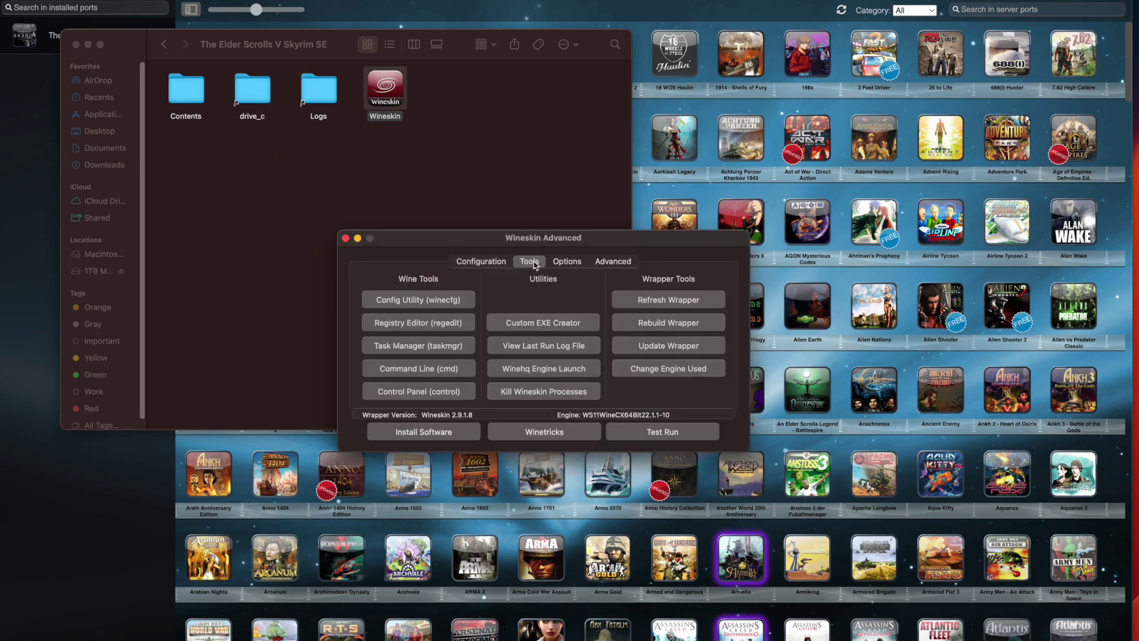
pyautogui.click(405, 301)
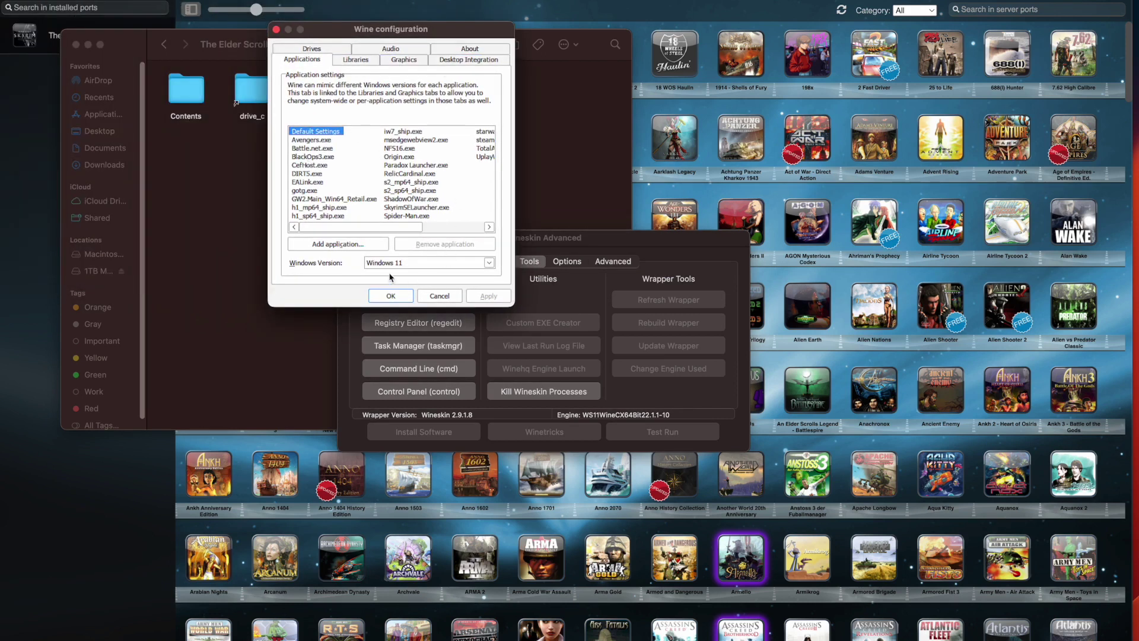
pyautogui.click(371, 264)
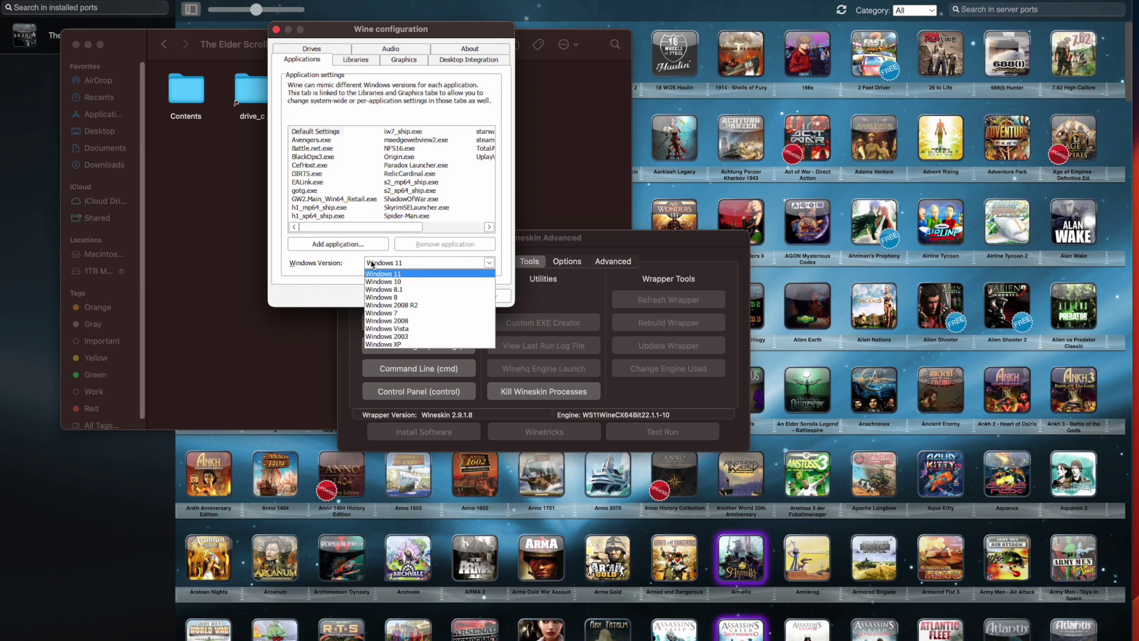
pyautogui.click(302, 286)
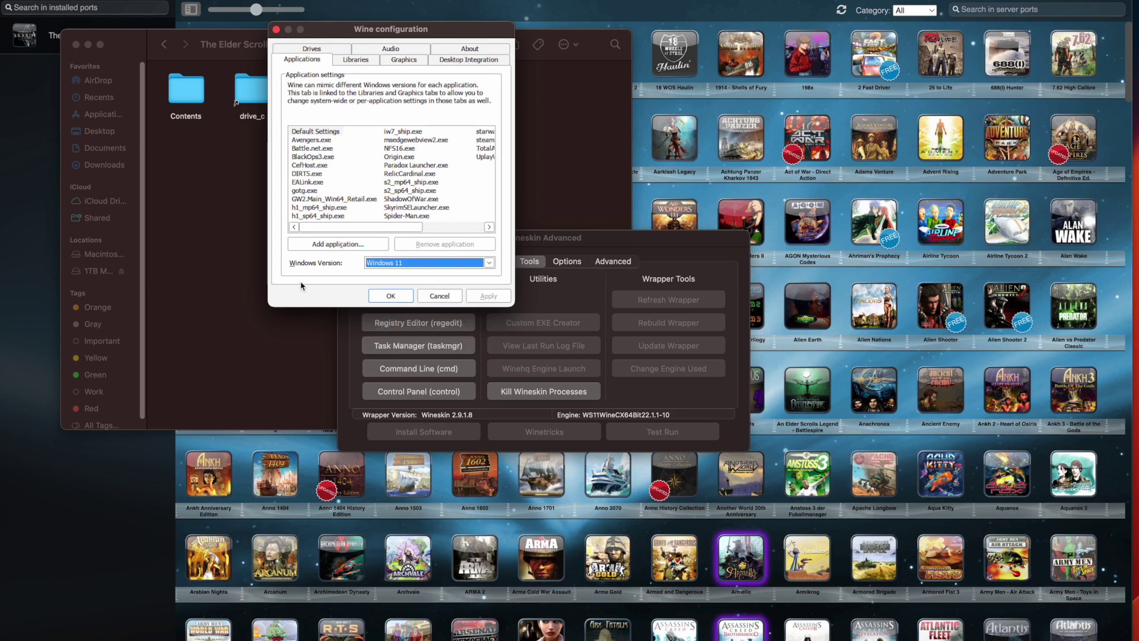
# - Review the Graphics, Libraries and Desktop Integration settings, then close Wine configuration
pyautogui.click(392, 62)
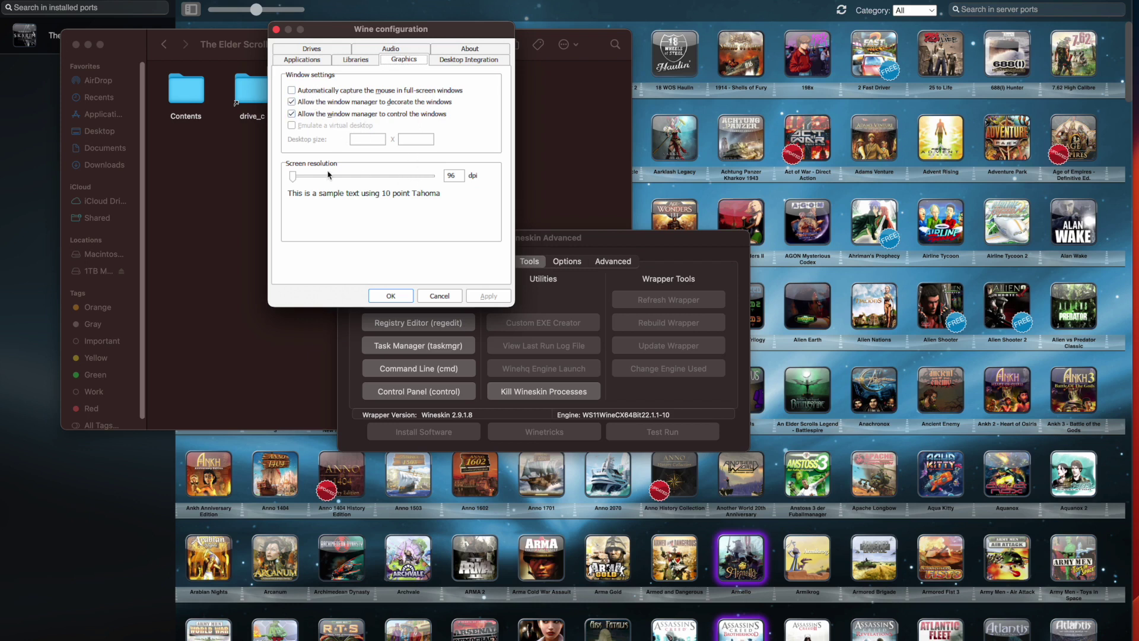
pyautogui.click(362, 63)
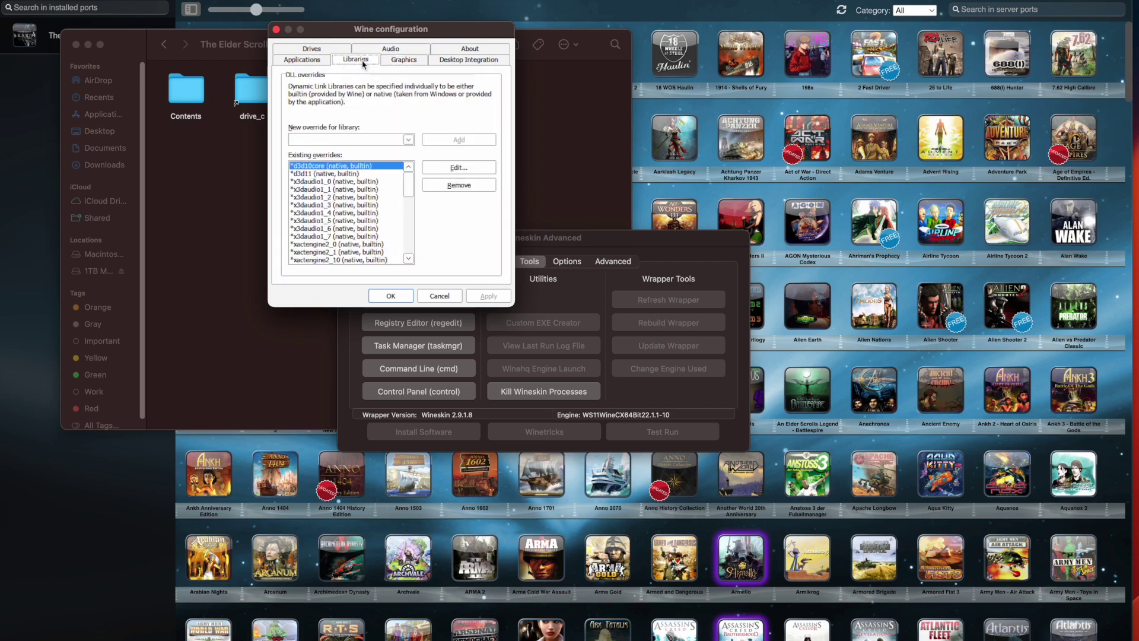
pyautogui.click(473, 65)
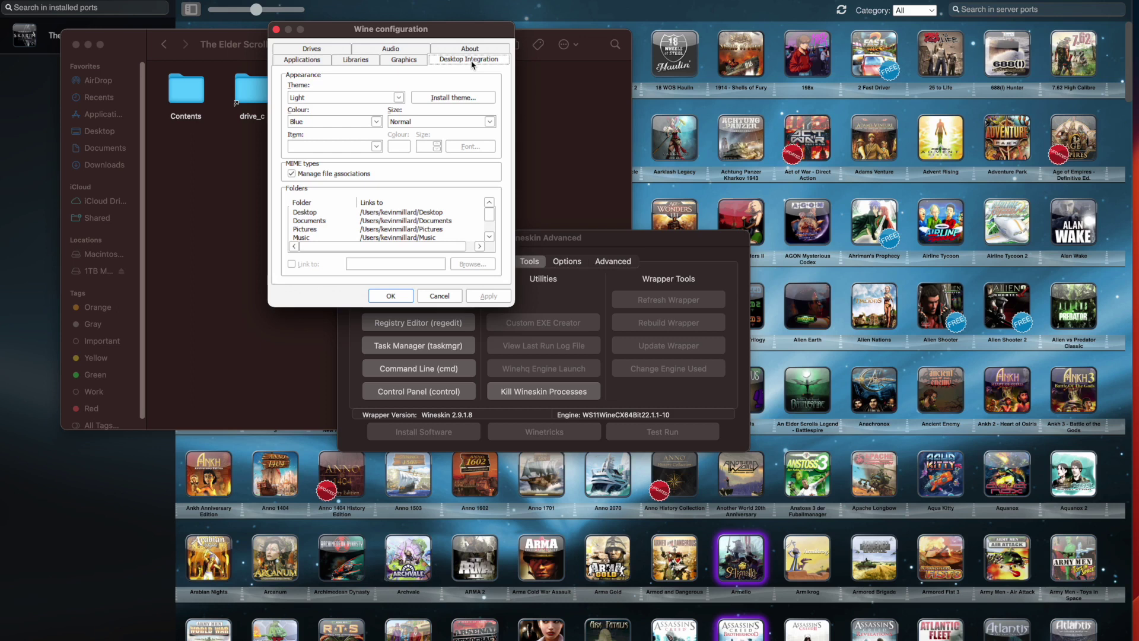
pyautogui.click(277, 30)
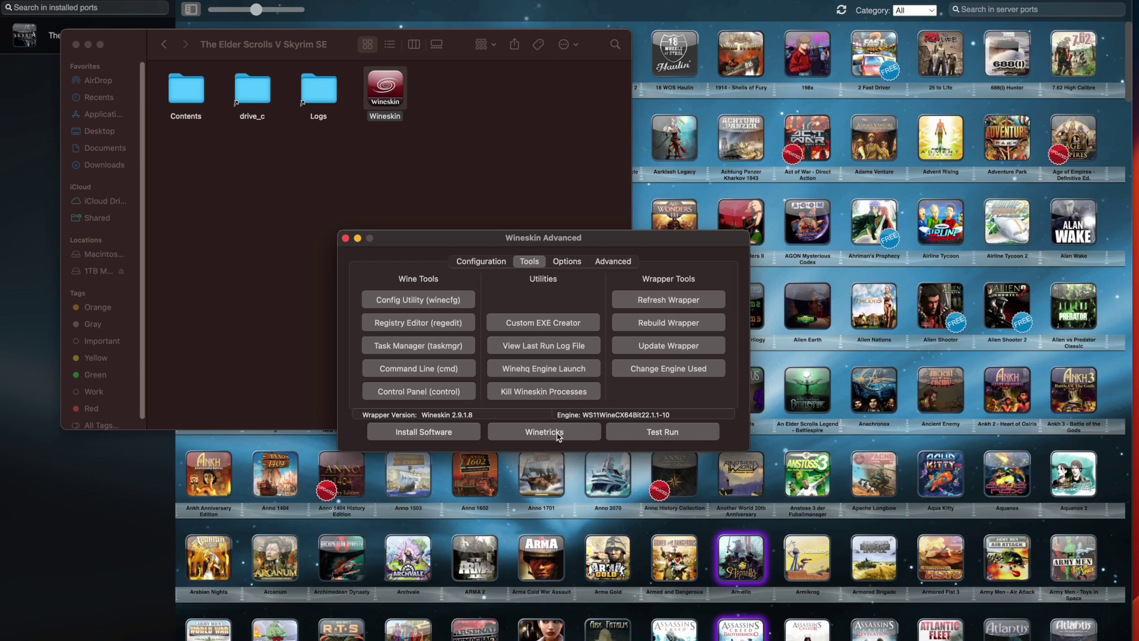
# - Review the Options, Advanced and Tools tabs, ending on the SkyrimSELauncher.exe Configuration tab
pyautogui.click(574, 265)
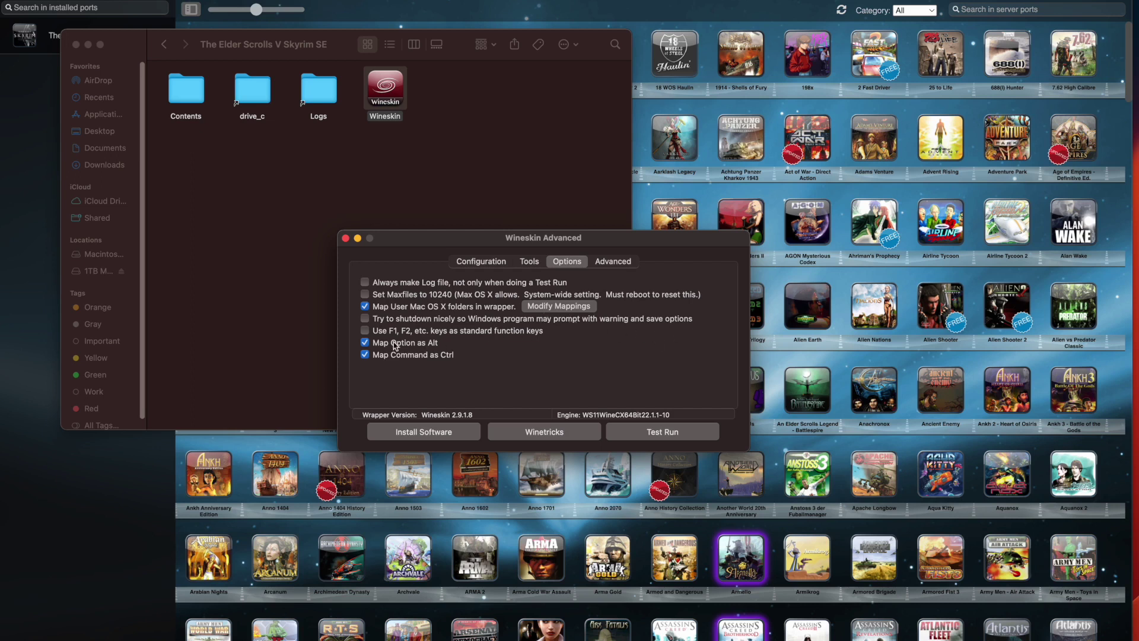
pyautogui.click(617, 262)
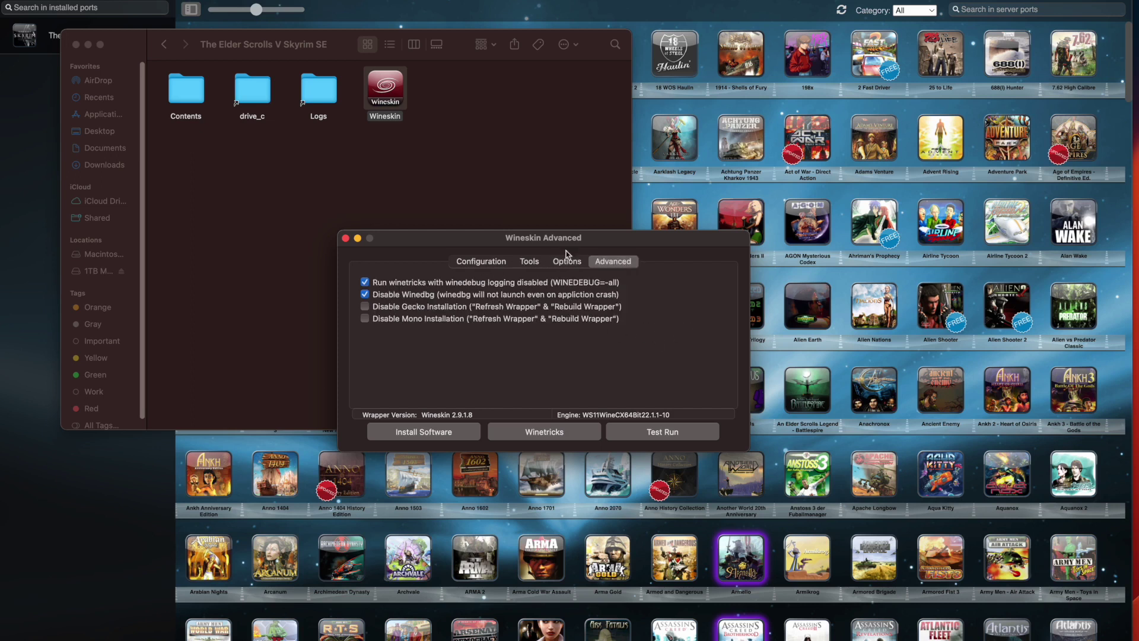
pyautogui.click(497, 265)
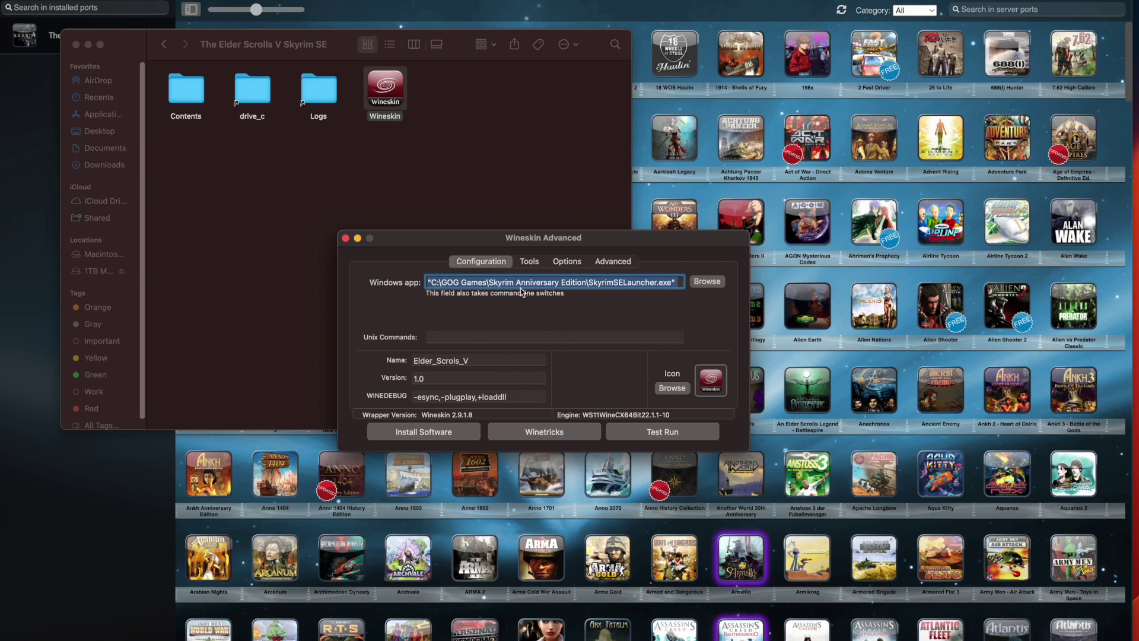
pyautogui.click(527, 264)
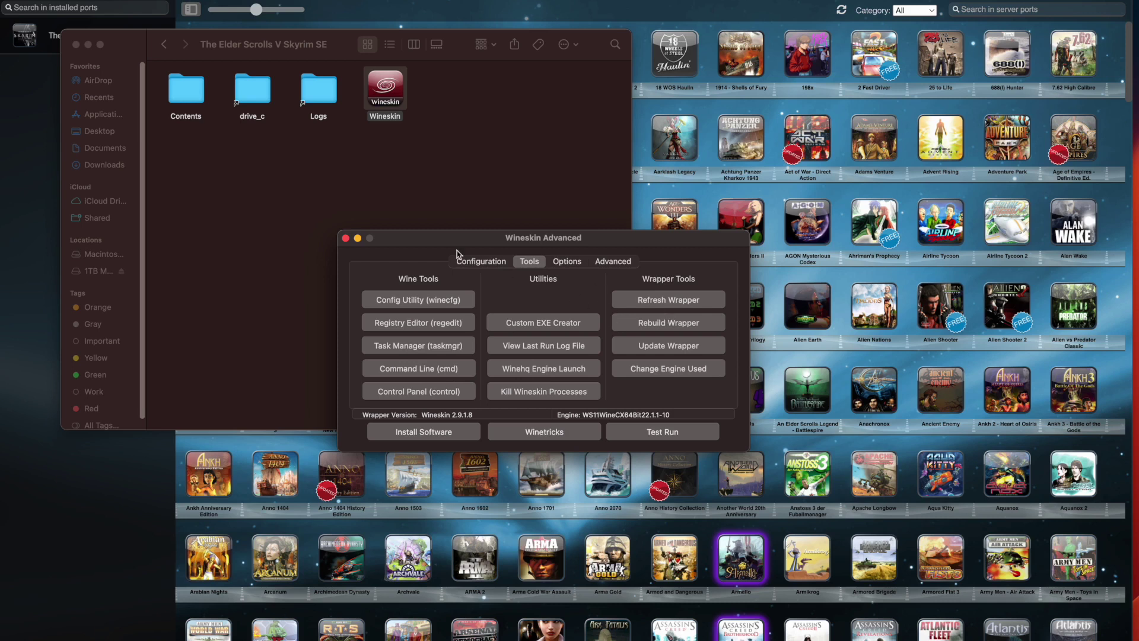
pyautogui.click(479, 262)
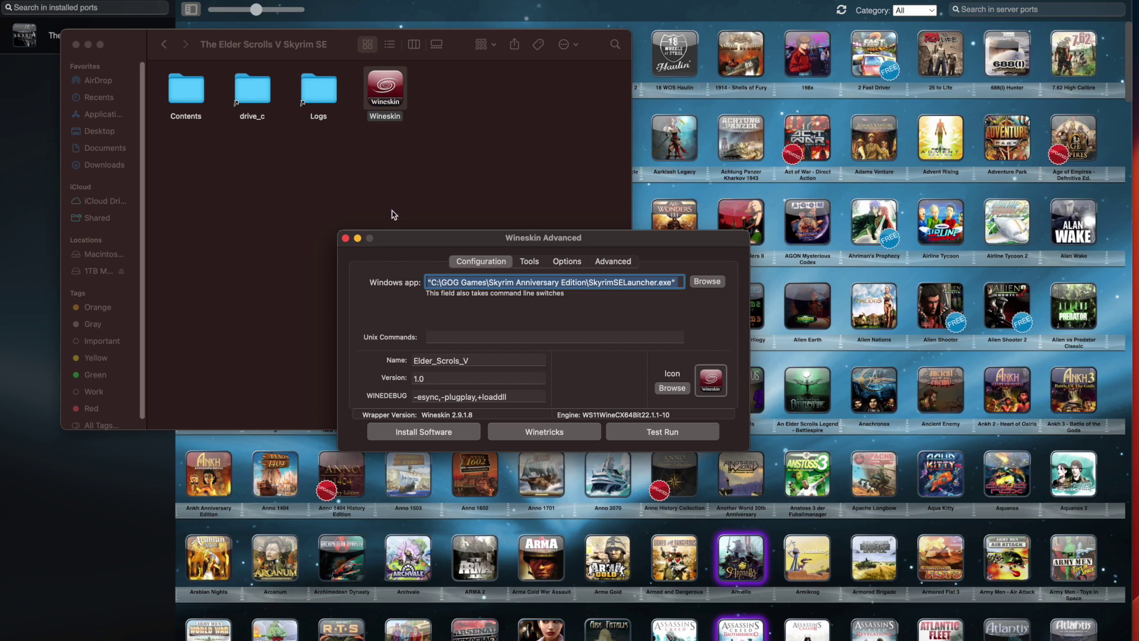
# - Close Wineskin Advanced, browse drive_c's Program Files and Internet Explorer folders, then close Finder
pyautogui.click(346, 238)
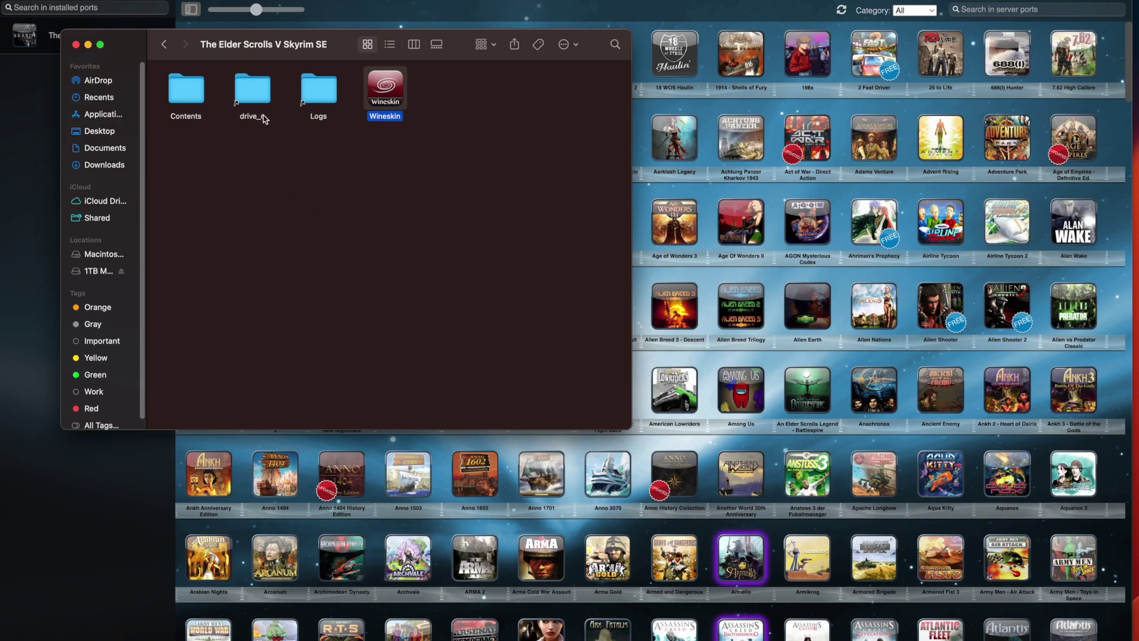
pyautogui.doubleClick(243, 88)
pyautogui.doubleClick(243, 87)
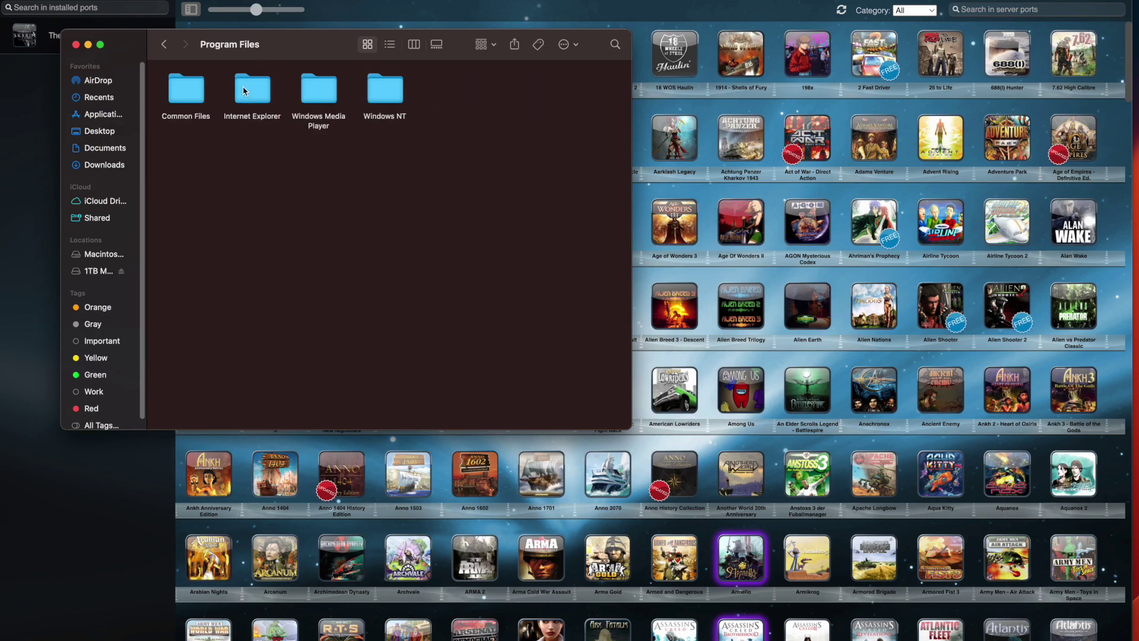
pyautogui.doubleClick(244, 88)
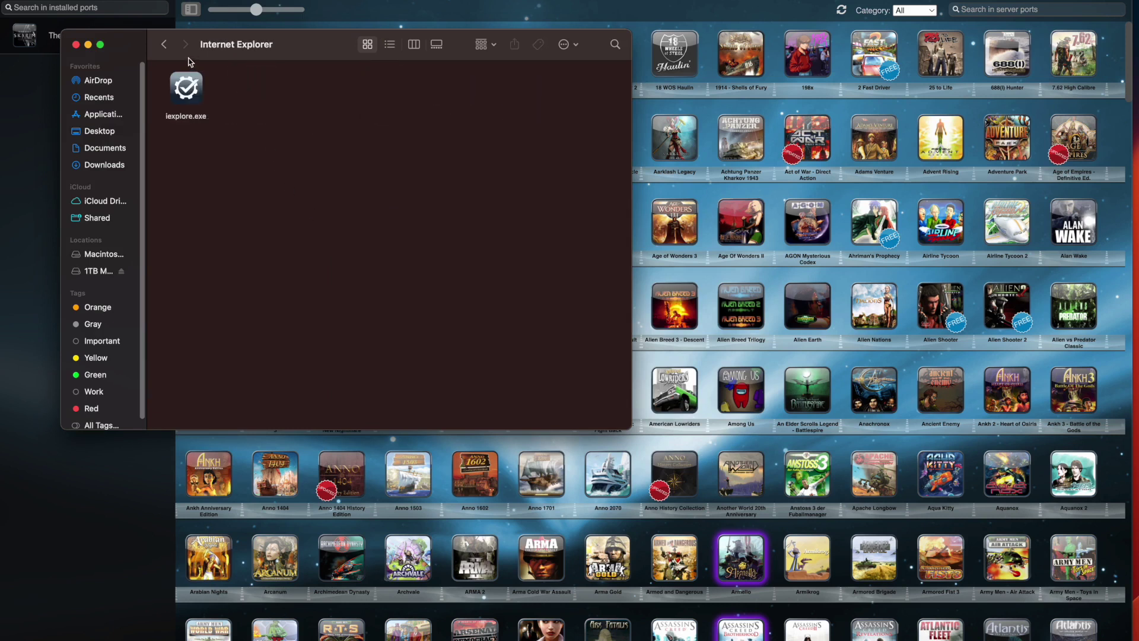
pyautogui.click(160, 46)
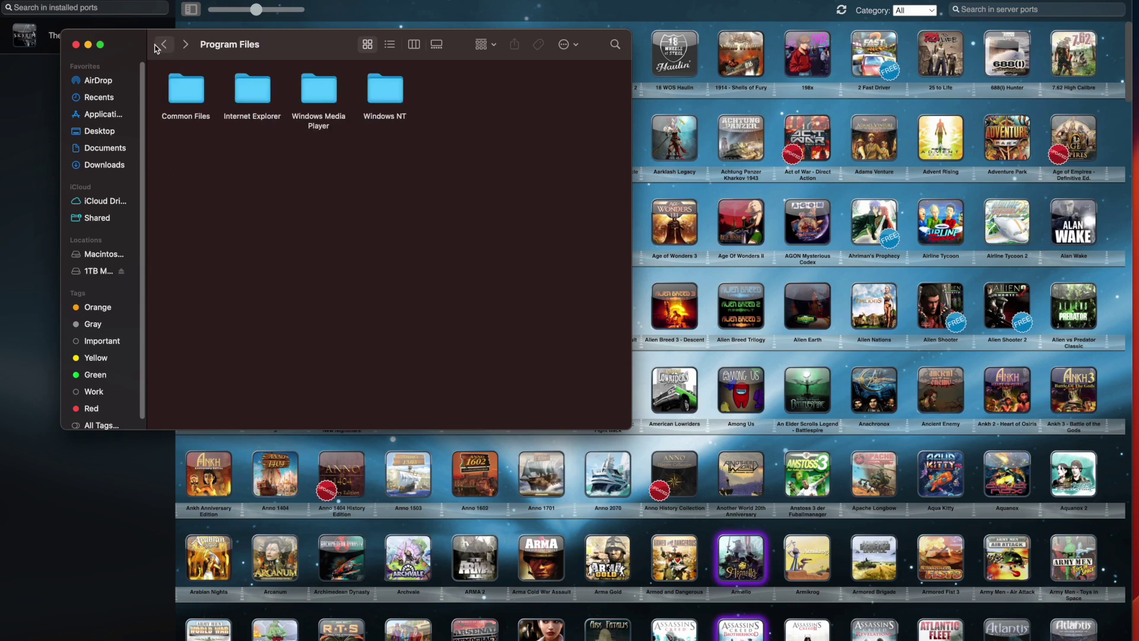
pyautogui.click(187, 82)
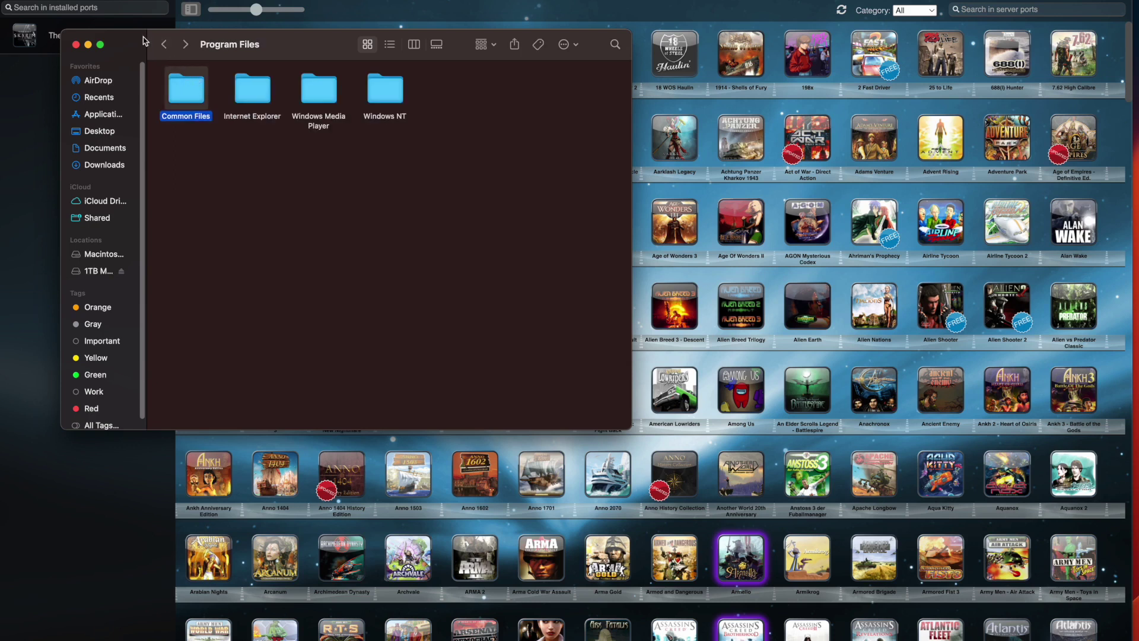
pyautogui.click(76, 45)
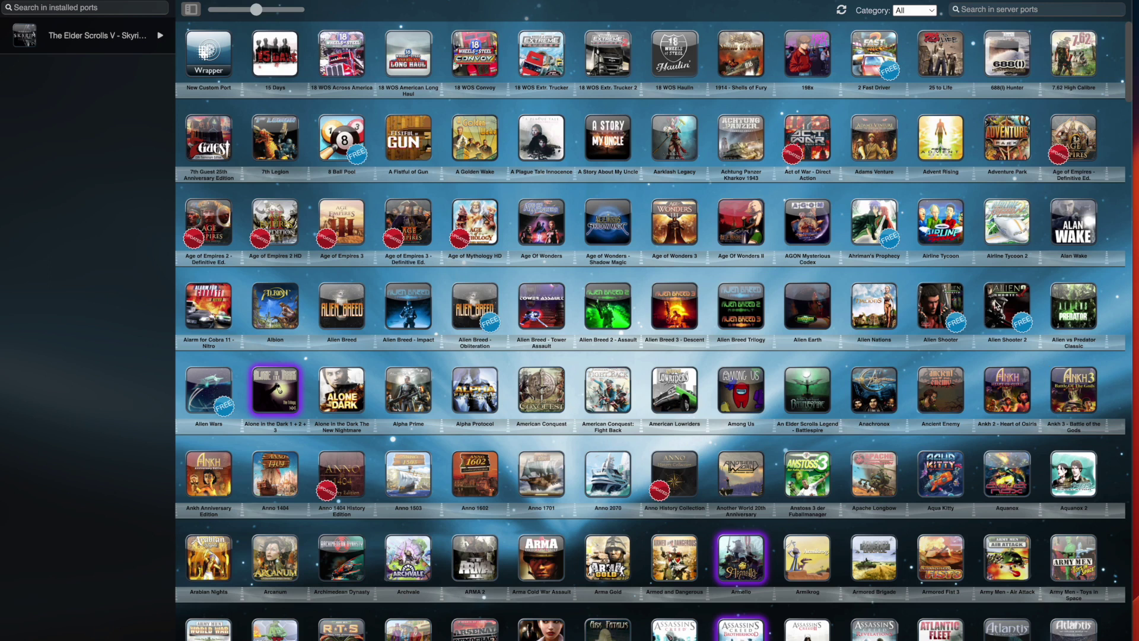
pyautogui.scroll(-1, 779, 119)
pyautogui.scroll(-5, 780, 118)
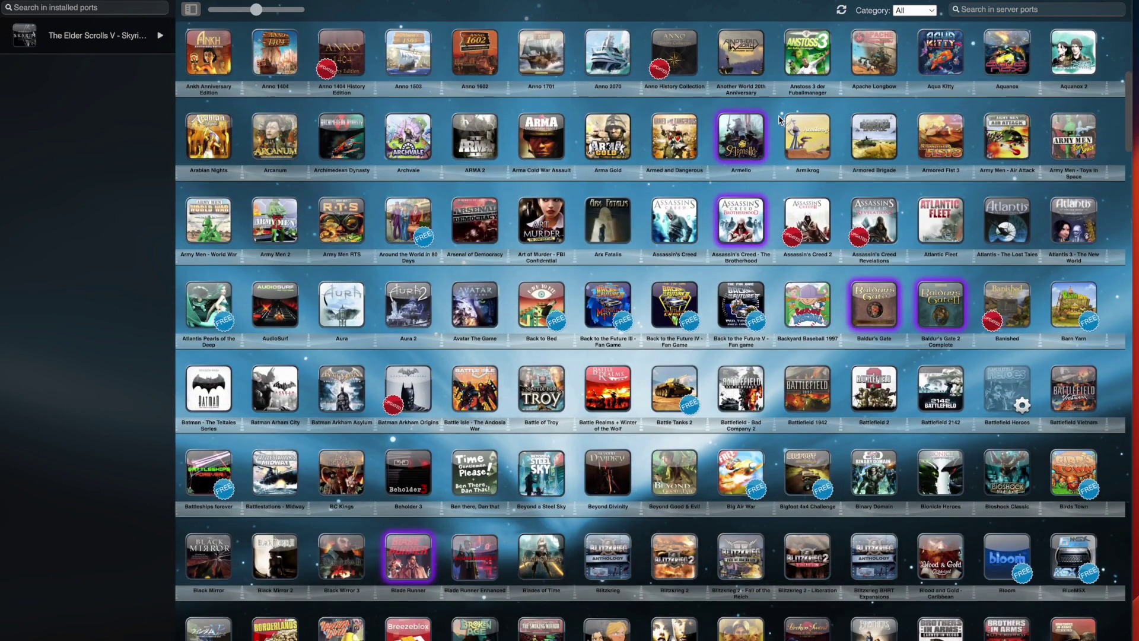
pyautogui.scroll(5, 498, 122)
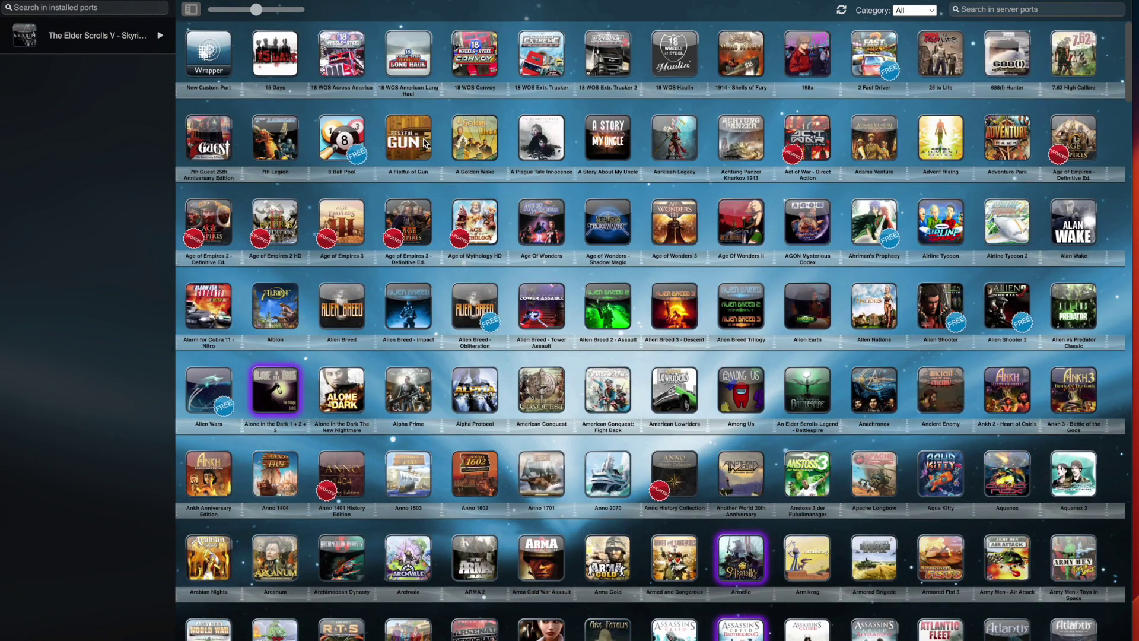